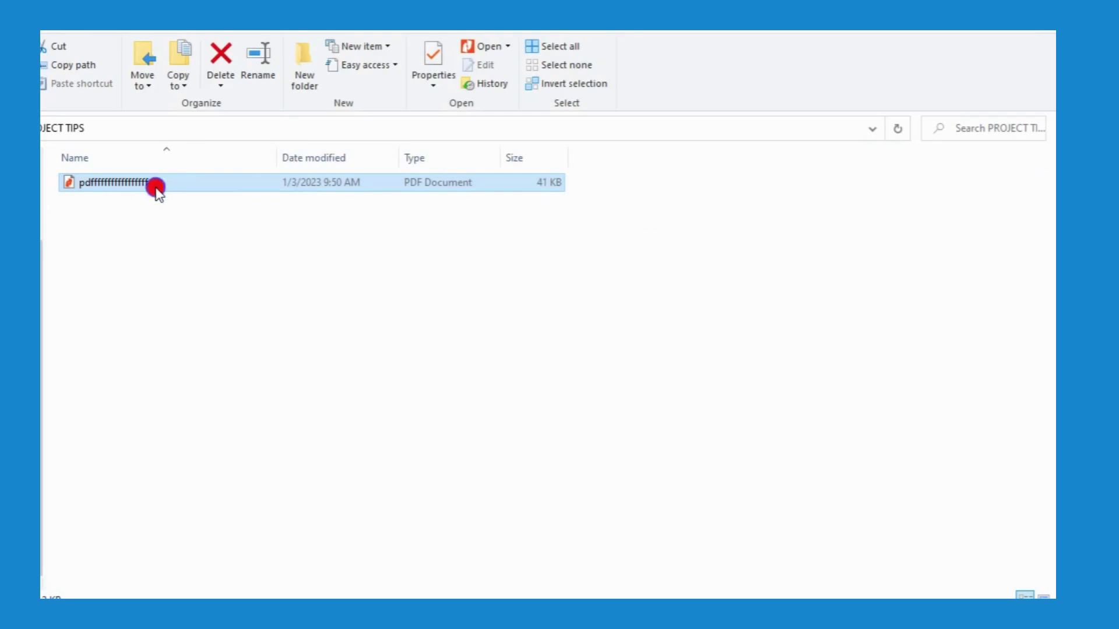
Open the sign-in sheet PDF from the PROJECT TIPS folder in Microsoft Edge.
right_click(155, 186)
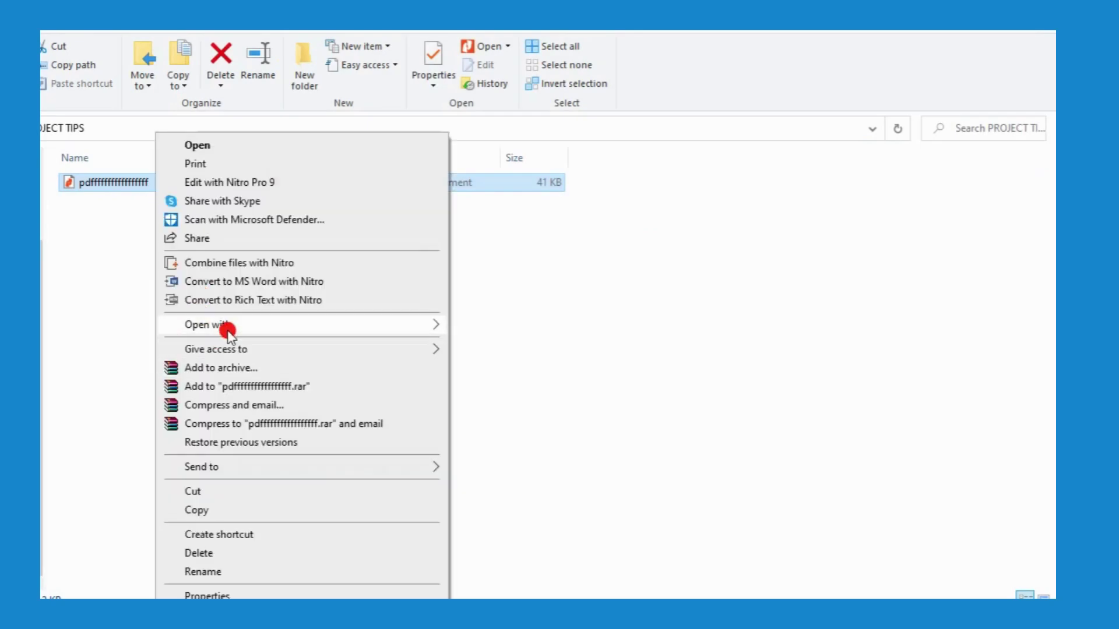
mouse_move(301, 324)
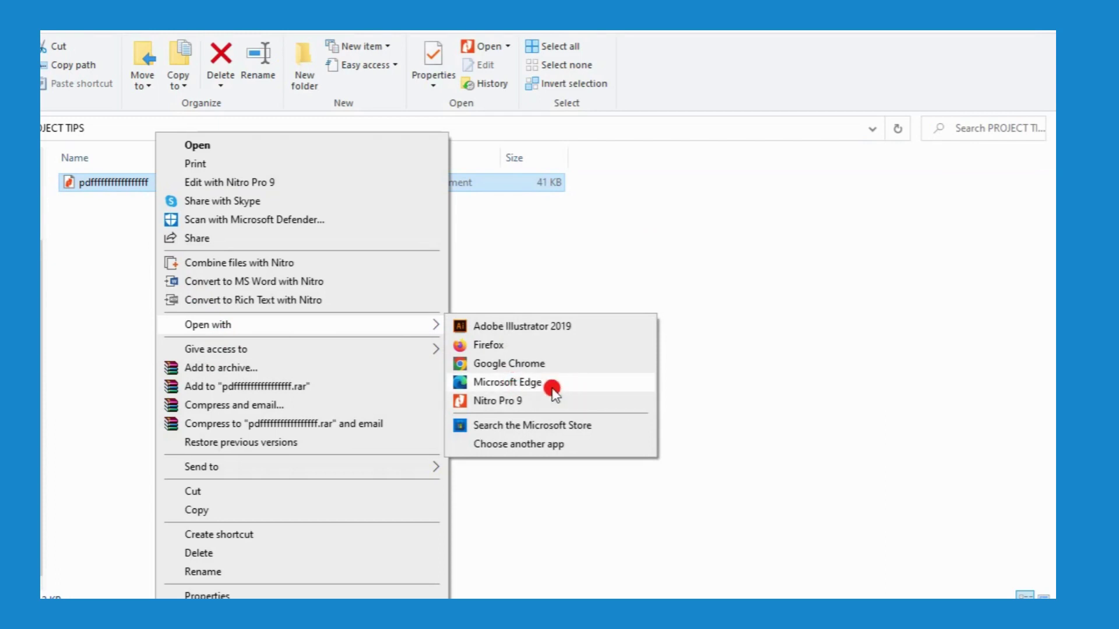
click(546, 385)
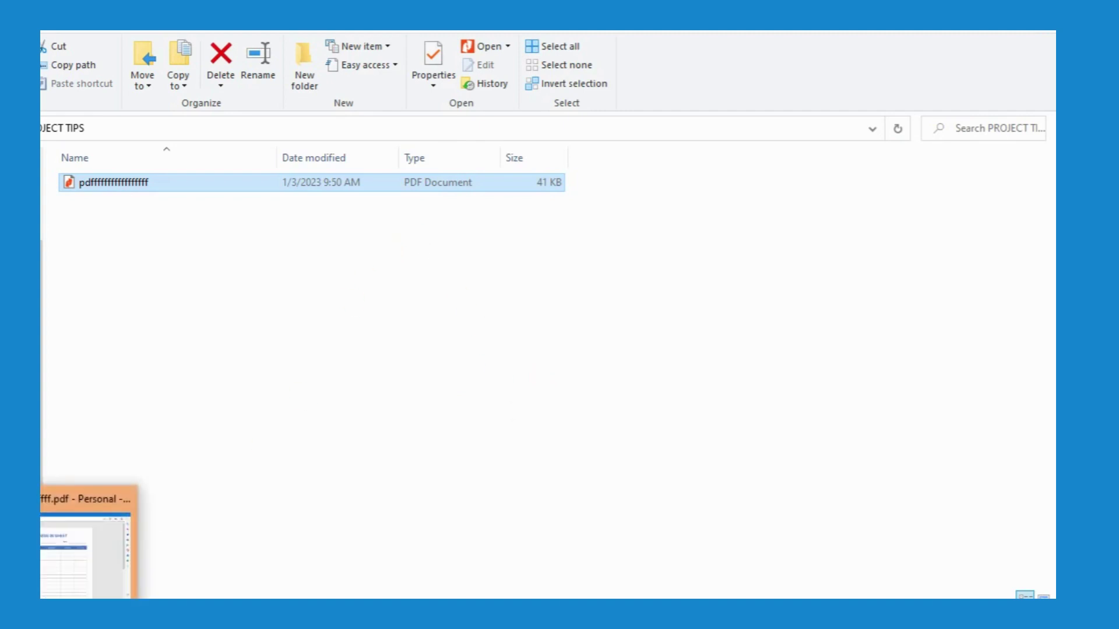
With Add text on, place a trial employee-name text box in the first Employee Name cell.
click(87, 548)
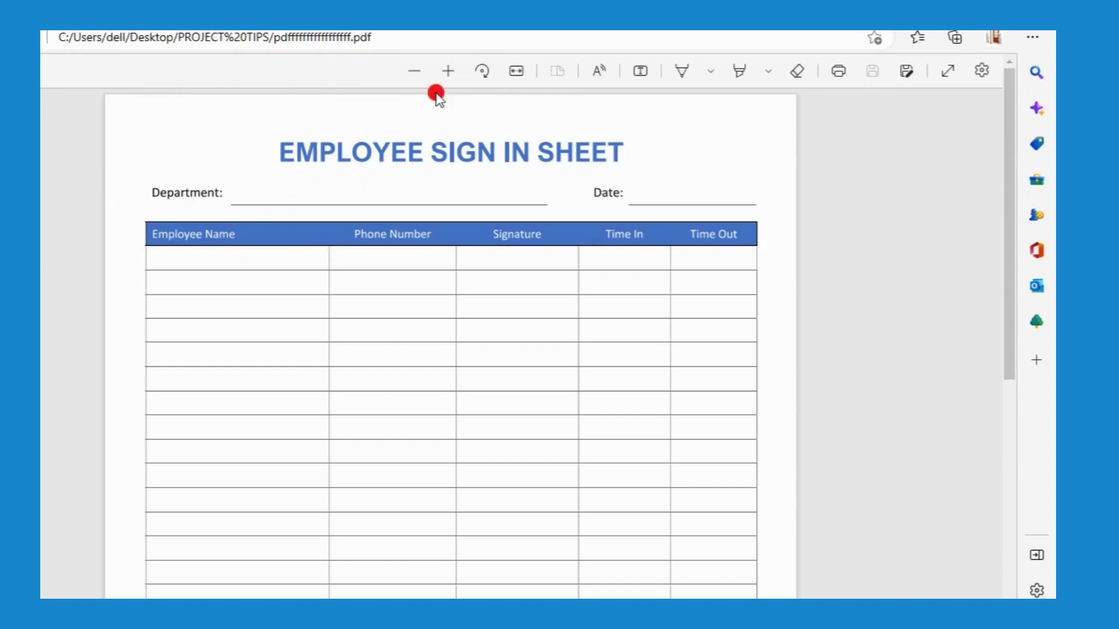
click(641, 72)
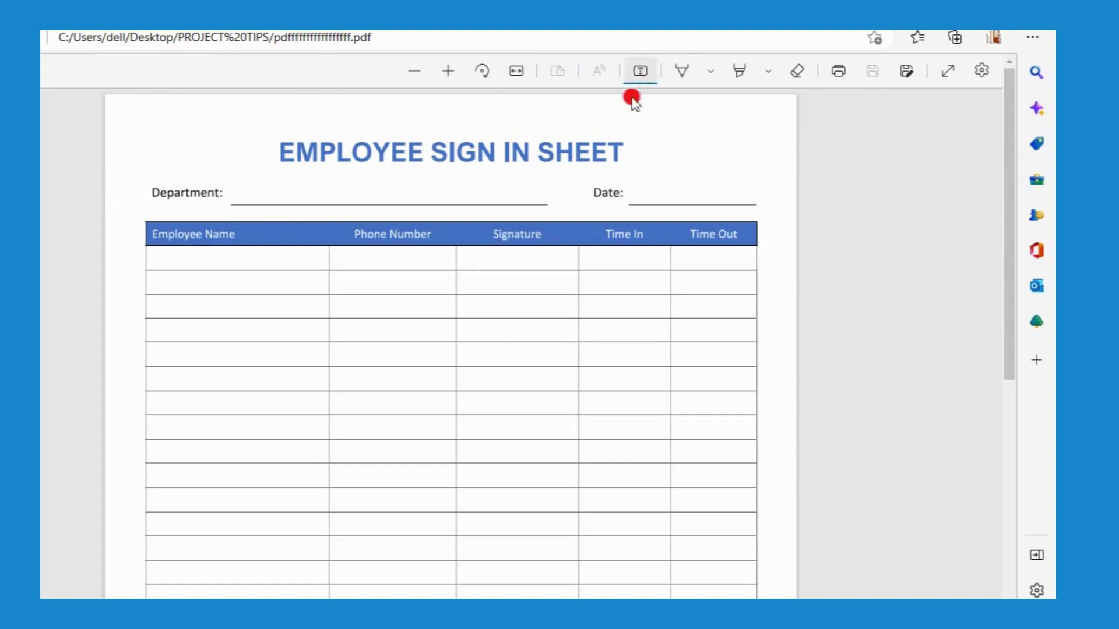
click(167, 260)
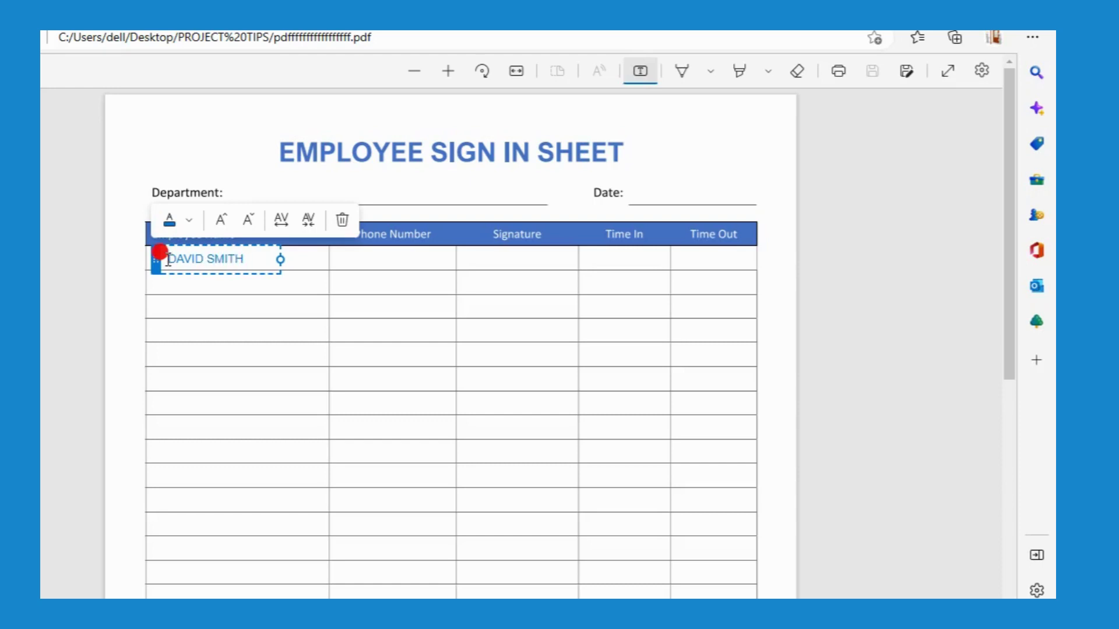
Try larger and smaller text sizes on the trial name, ending slightly enlarged.
click(221, 219)
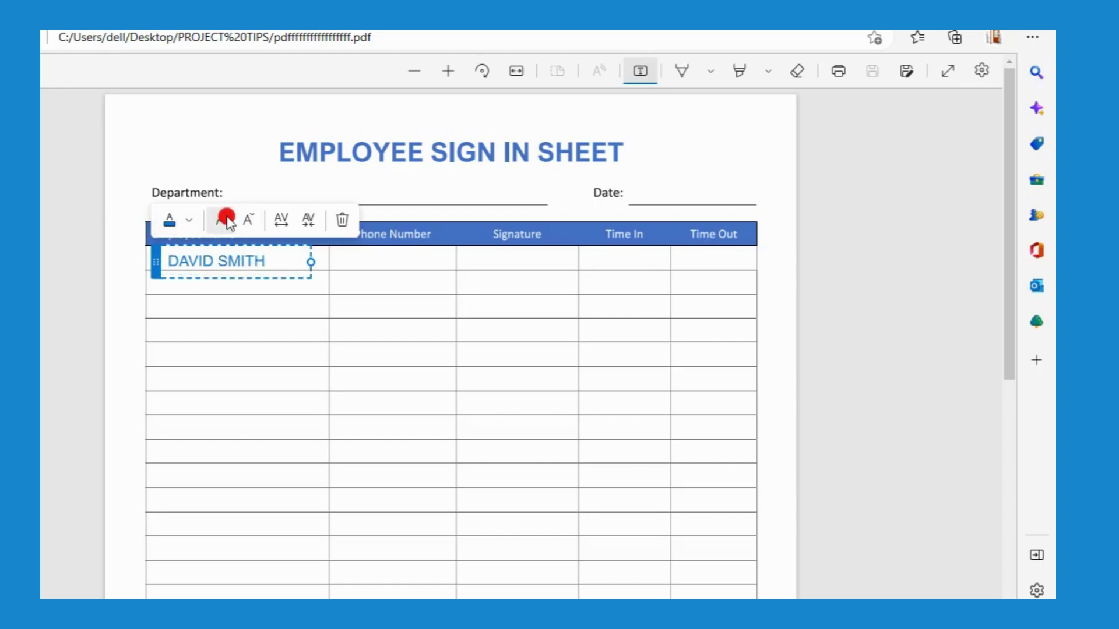
click(221, 219)
click(222, 219)
click(225, 220)
click(225, 220)
click(225, 220)
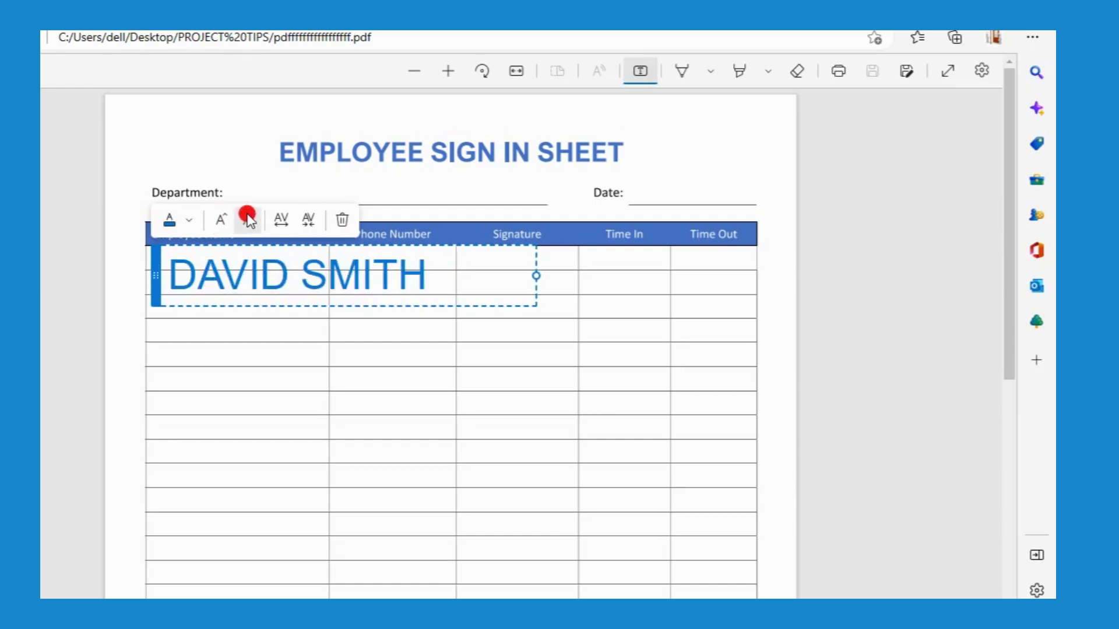
click(248, 220)
click(249, 220)
click(248, 219)
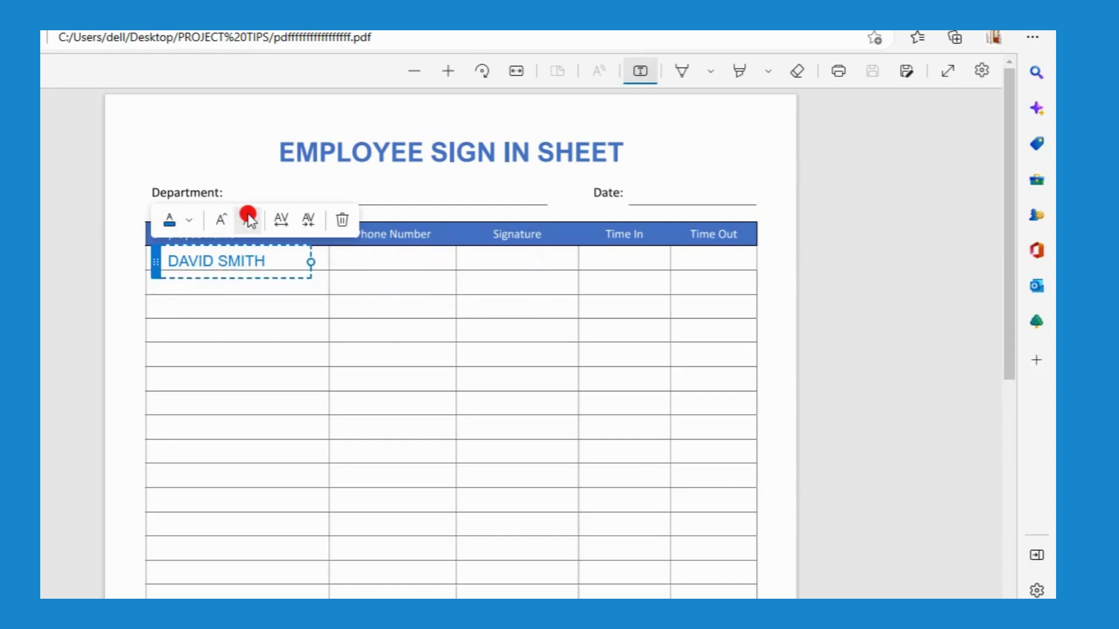
click(249, 219)
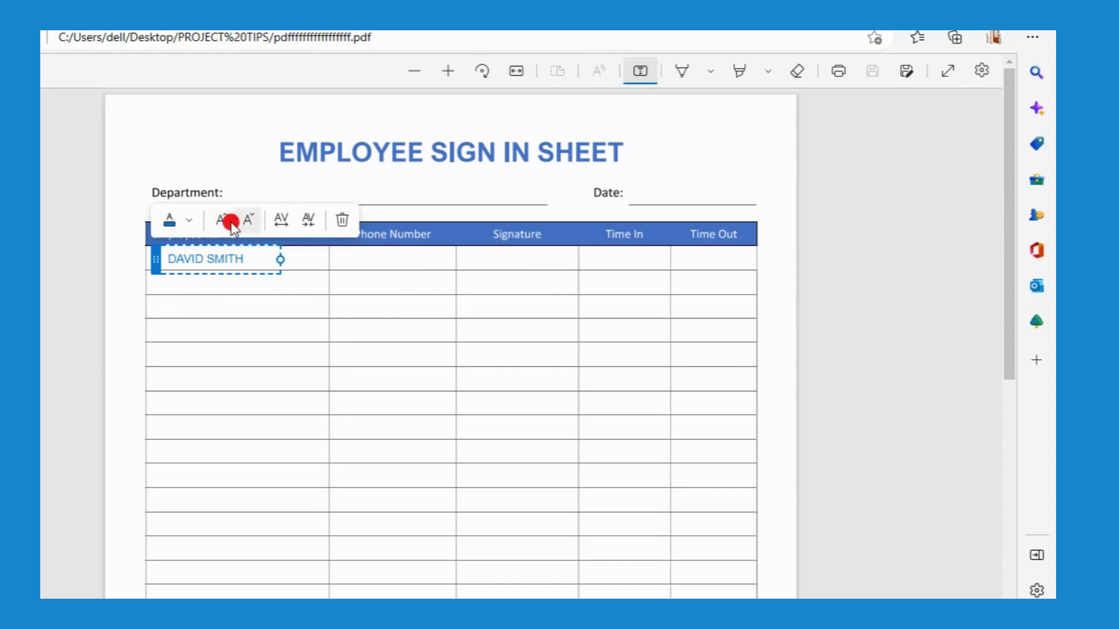
click(225, 220)
click(225, 219)
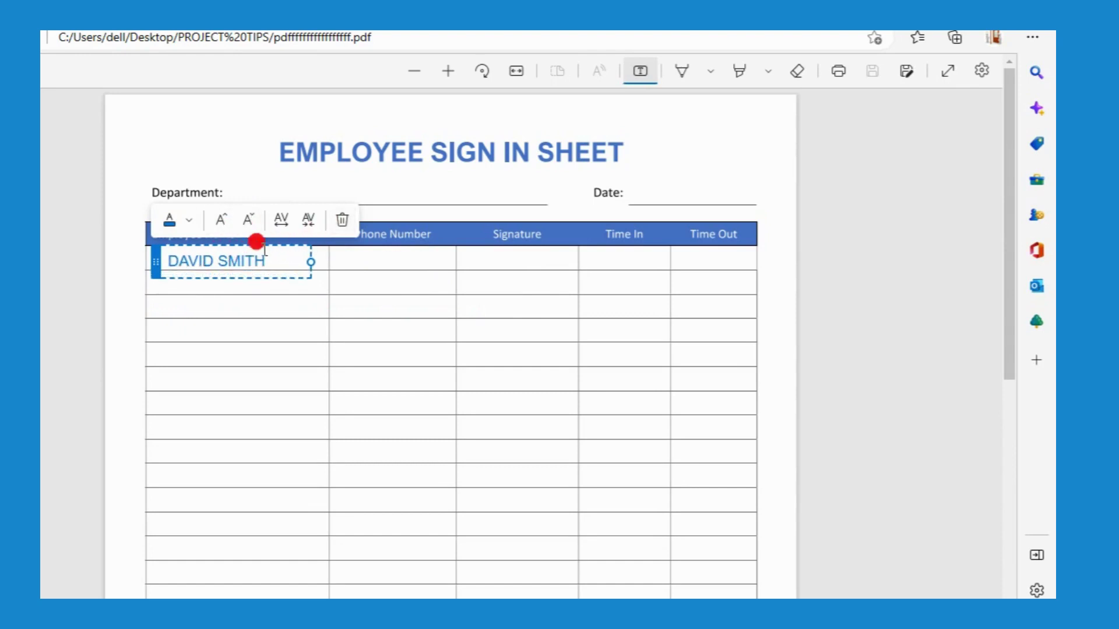
Nudge the trial name box into the first row, then delete it.
mouse_move(155, 260)
mouse_down()
mouse_move(173, 278)
mouse_move(167, 257)
mouse_up()
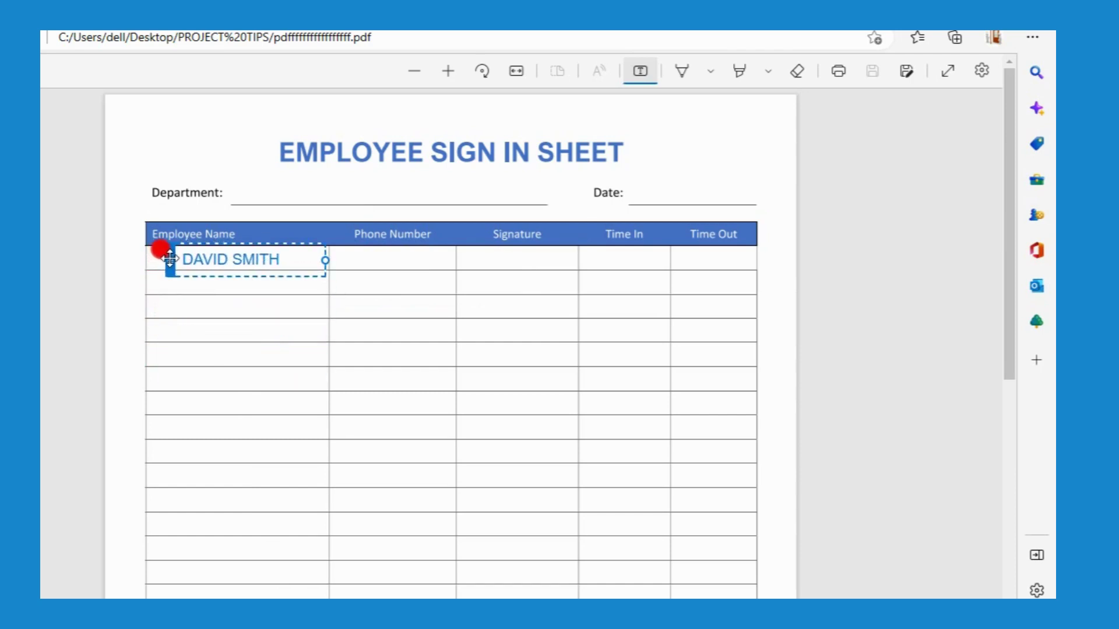
drag(167, 258, 169, 262)
click(280, 180)
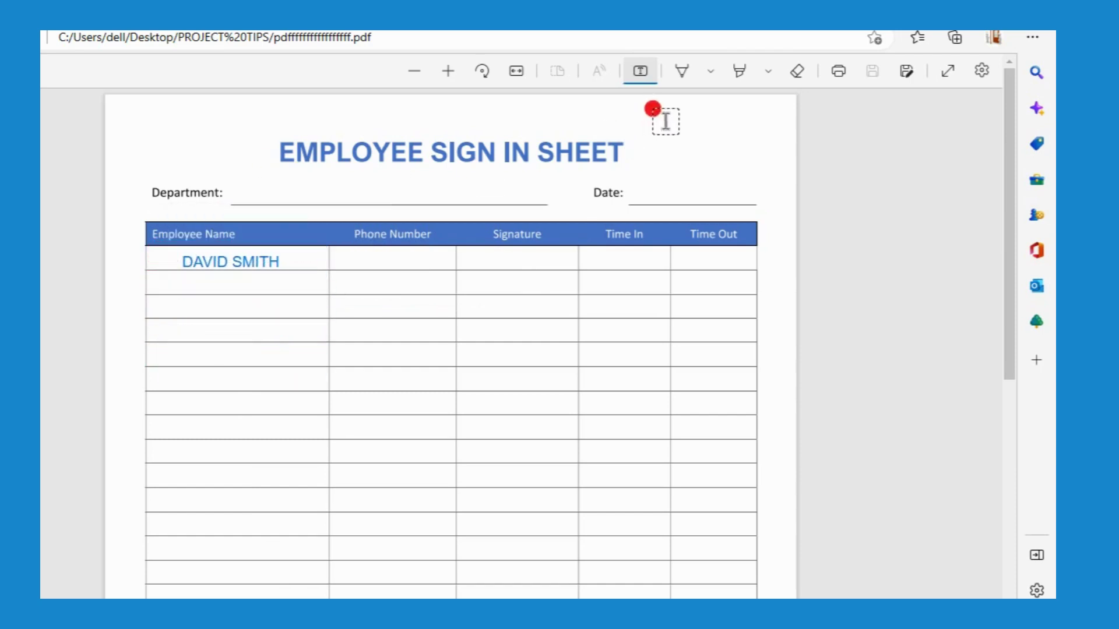
click(197, 250)
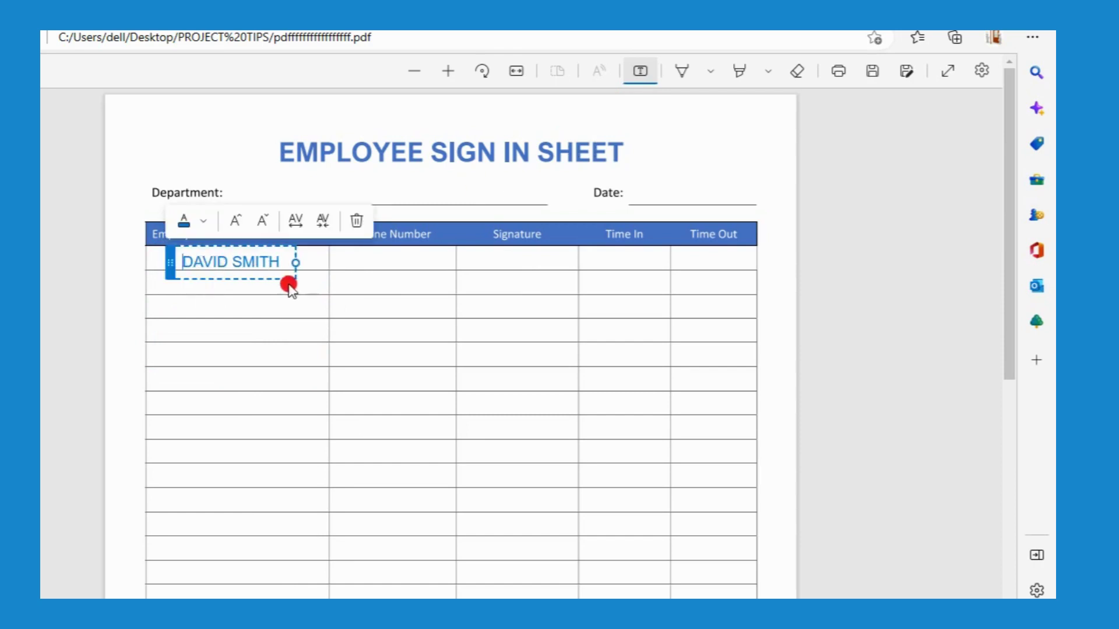
click(355, 222)
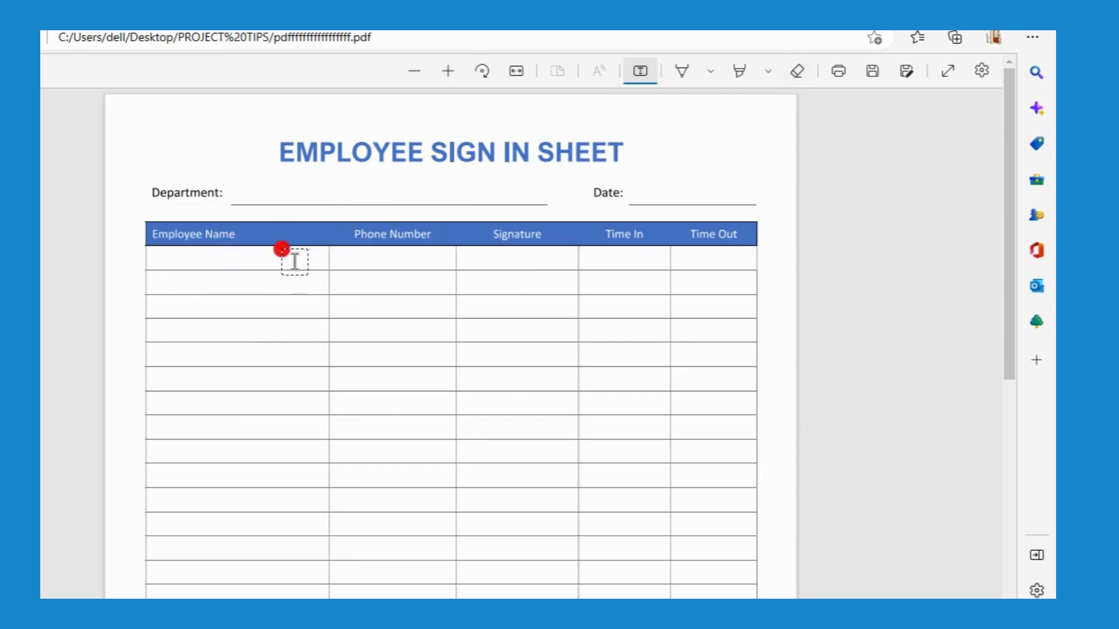
Type 'Production Planning' beside Department: and enlarge it four size steps.
click(236, 190)
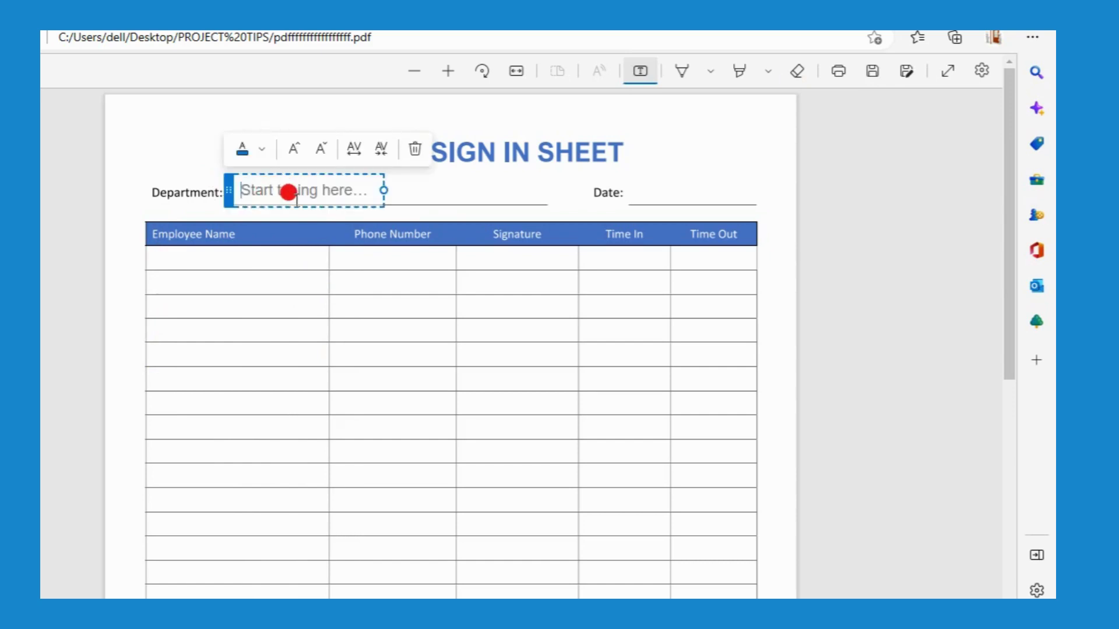
text(Production Pl)
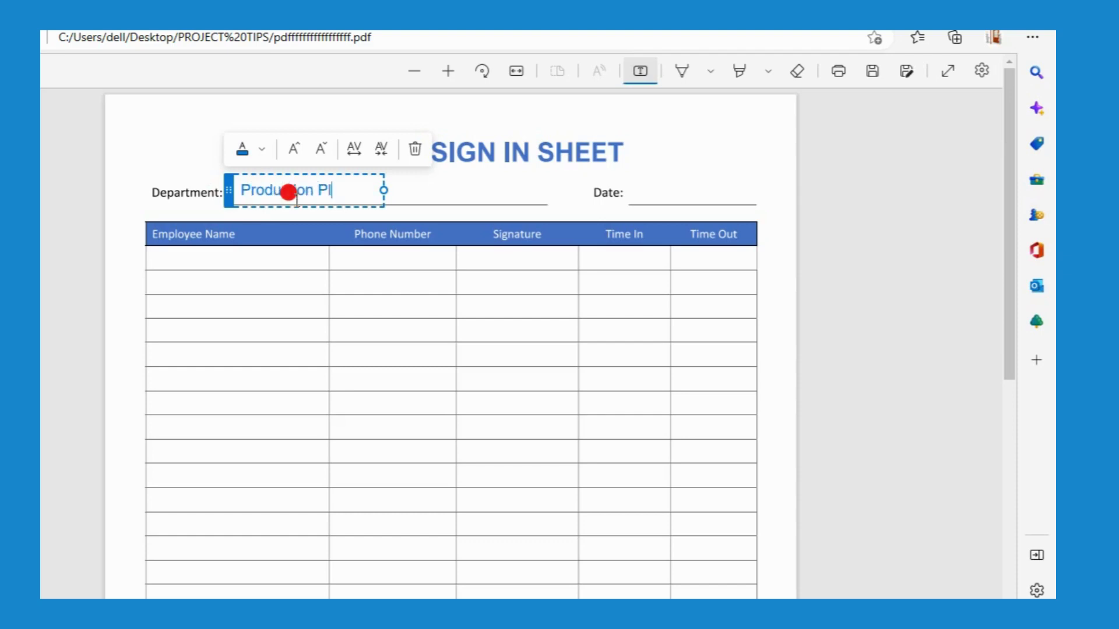
text(g)
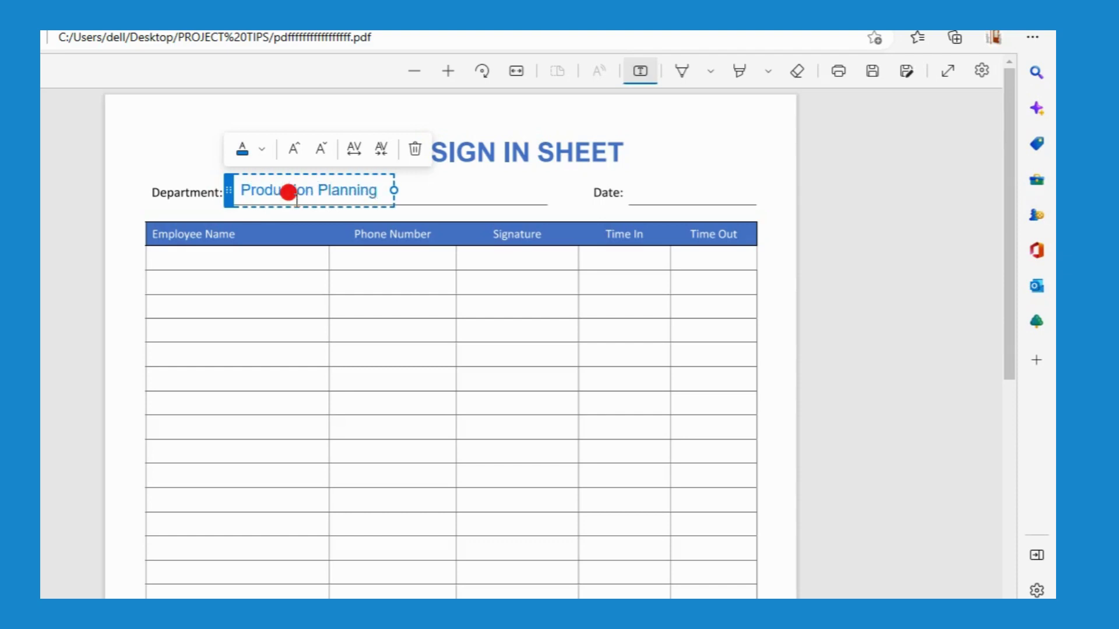
click(295, 148)
click(296, 149)
click(297, 149)
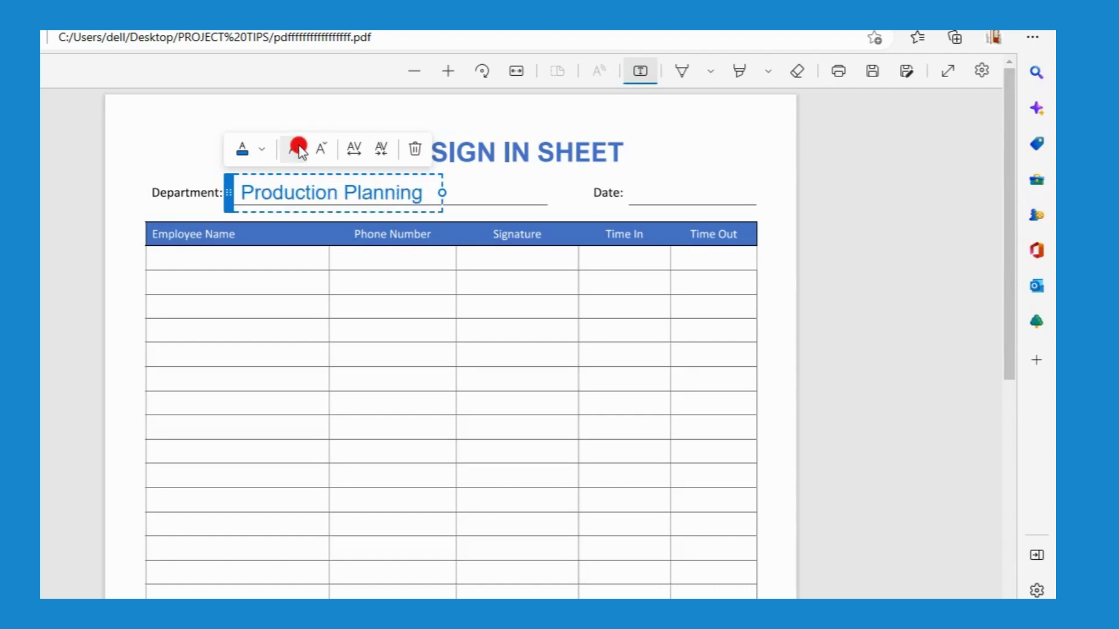
click(298, 148)
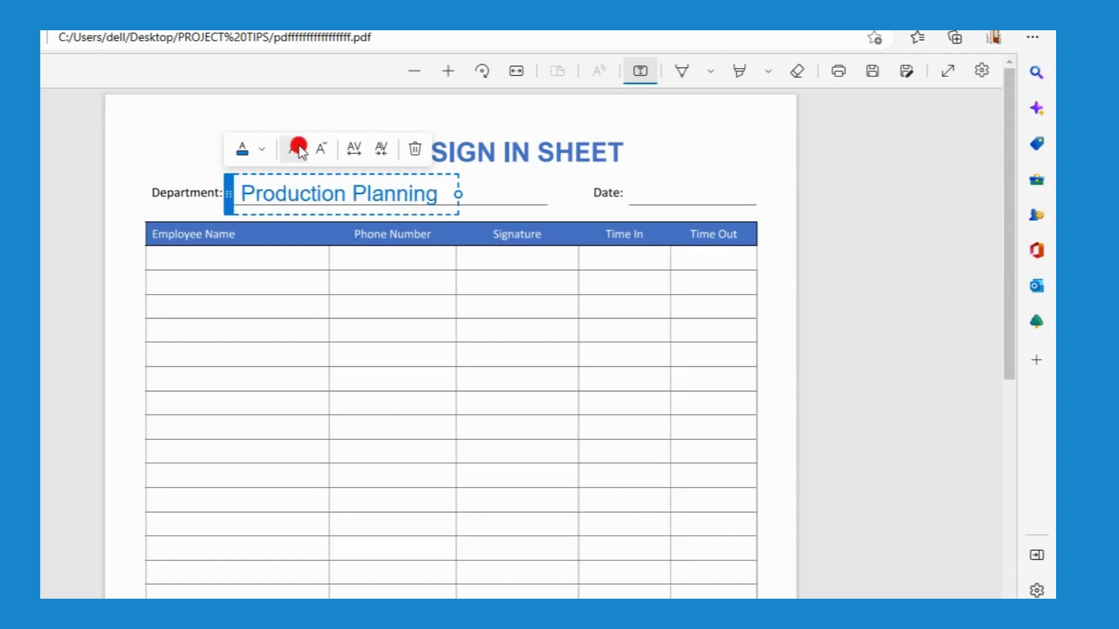
click(231, 187)
Set the Production Planning text colour to black.
click(250, 150)
click(248, 187)
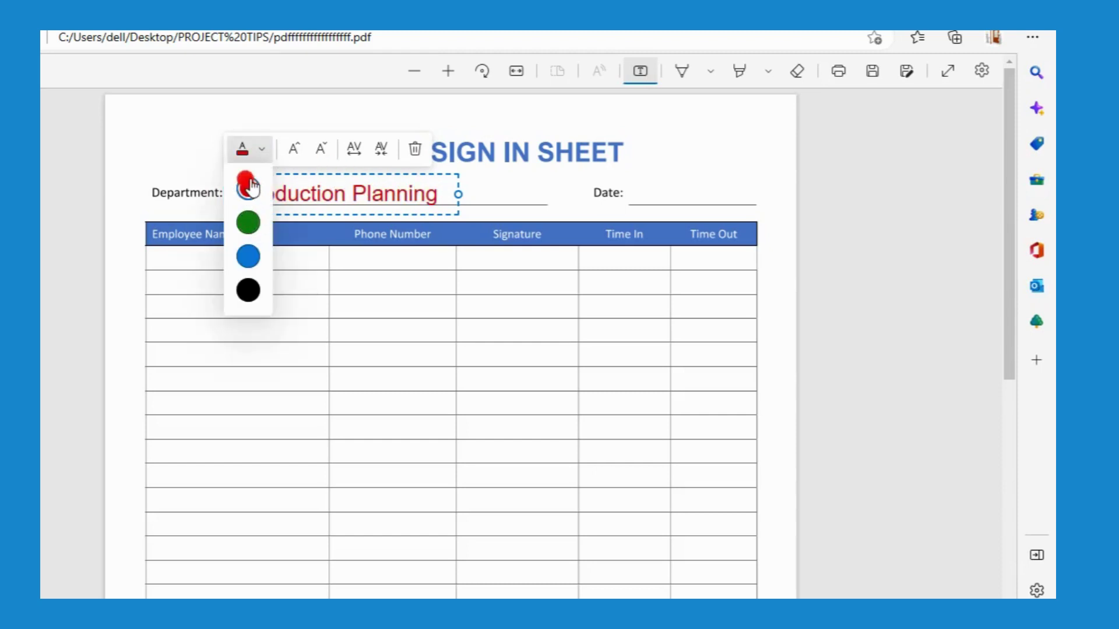
click(248, 222)
click(248, 256)
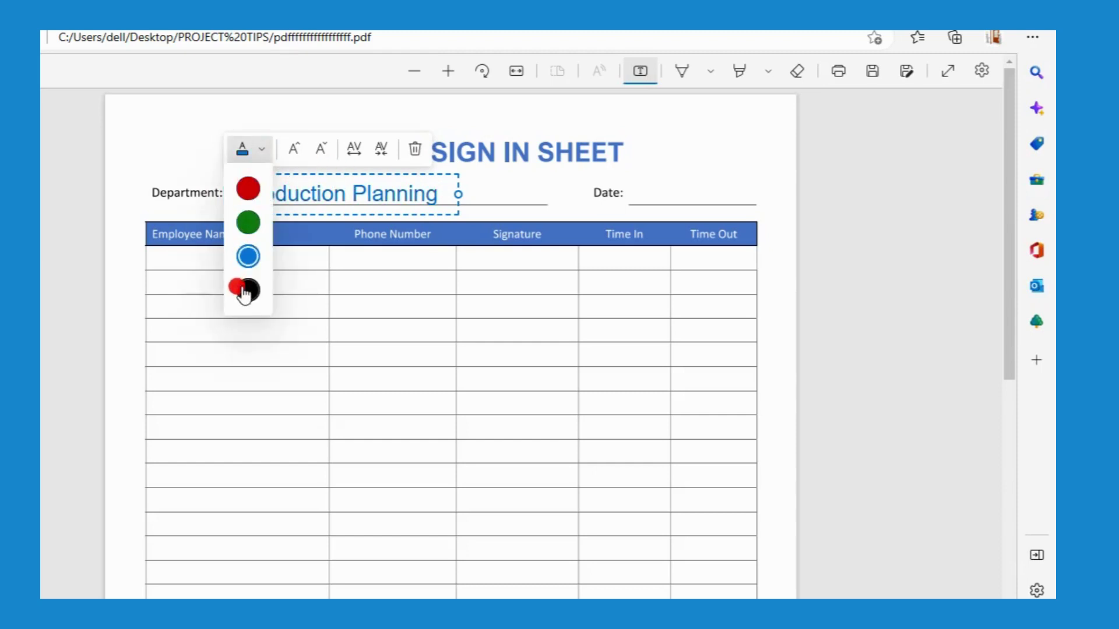
click(248, 289)
click(523, 196)
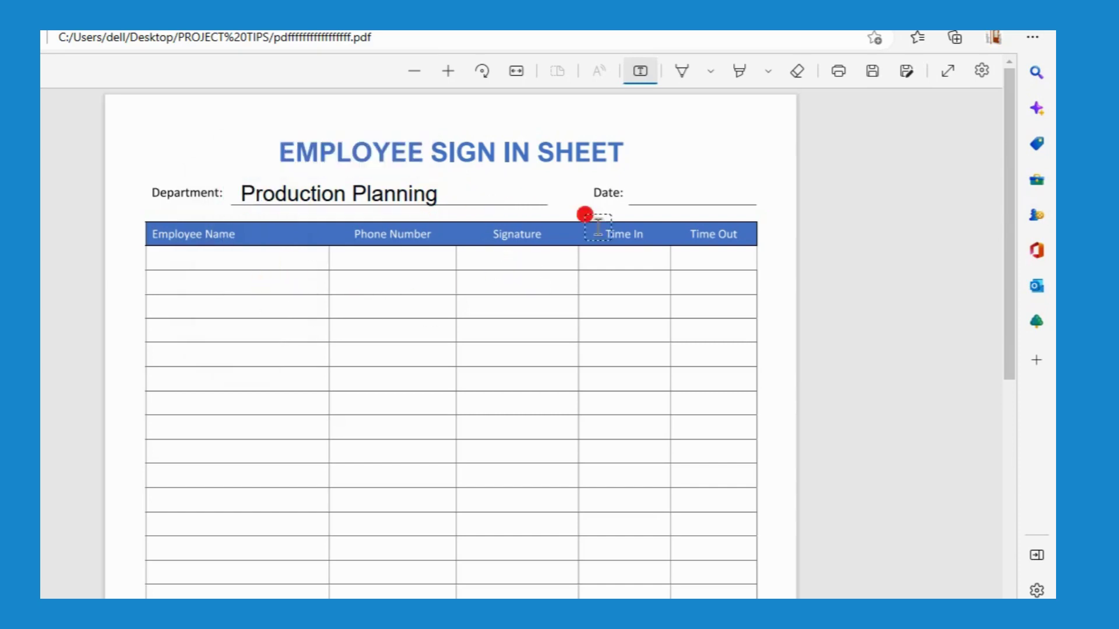
Enter the date 01/03/23 beside Date: on the sheet.
click(641, 188)
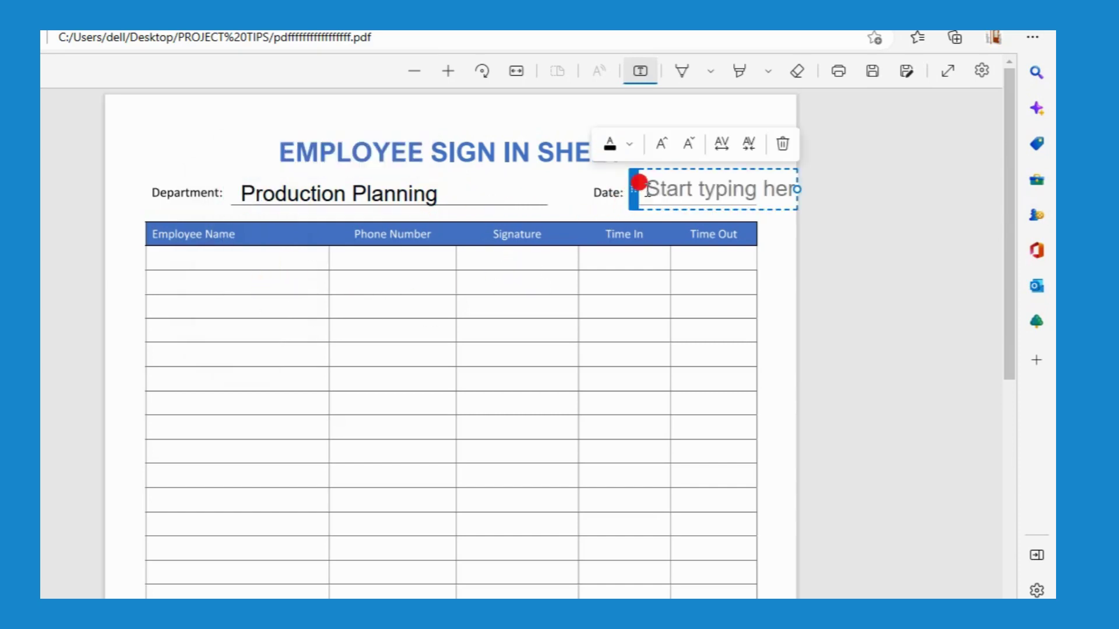
text(01/03/)
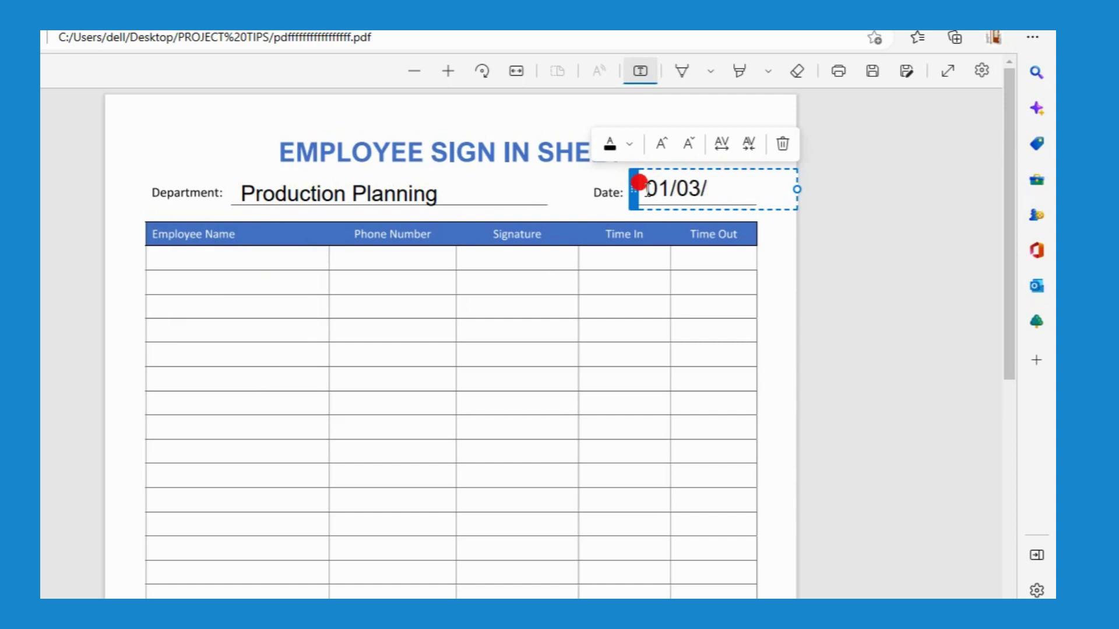
text(3)
click(572, 194)
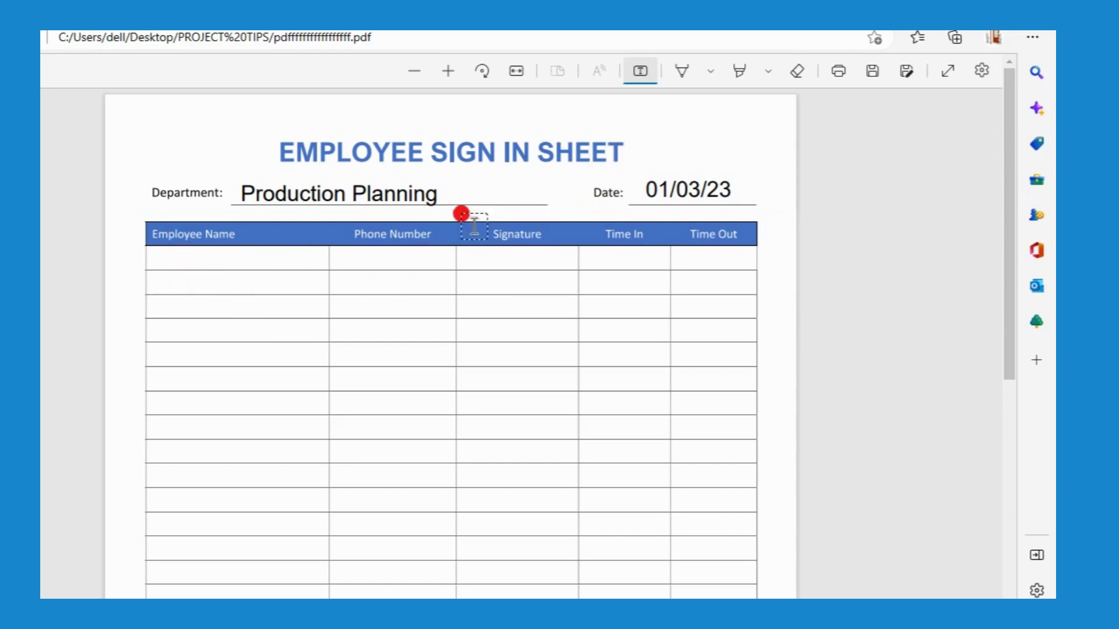
Type the employee's full name in the first Employee Name cell, reduced two size steps.
click(153, 248)
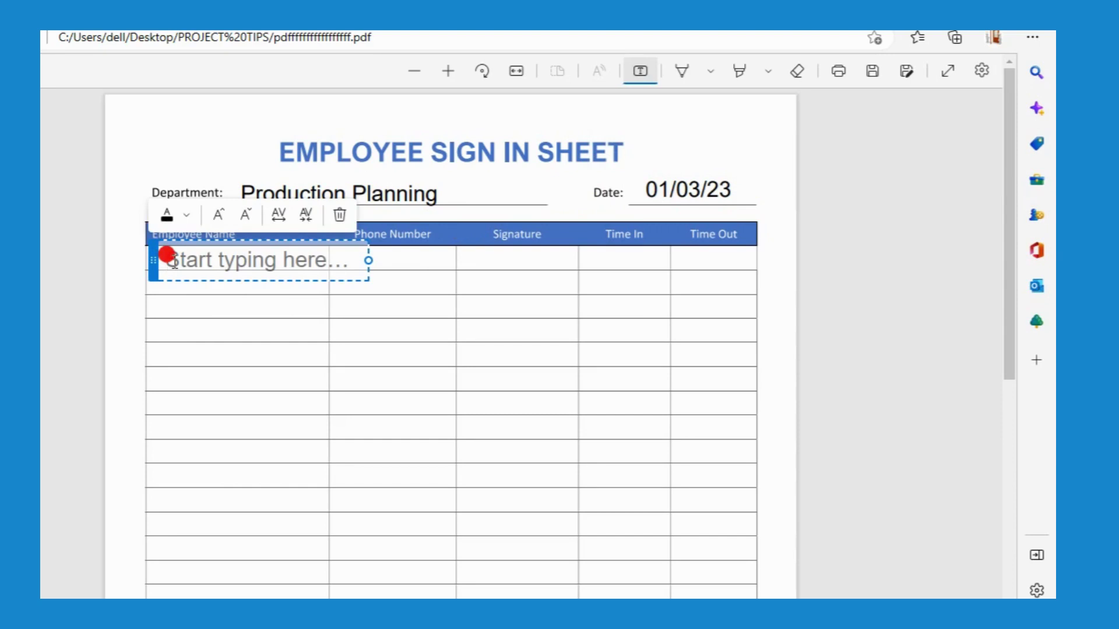
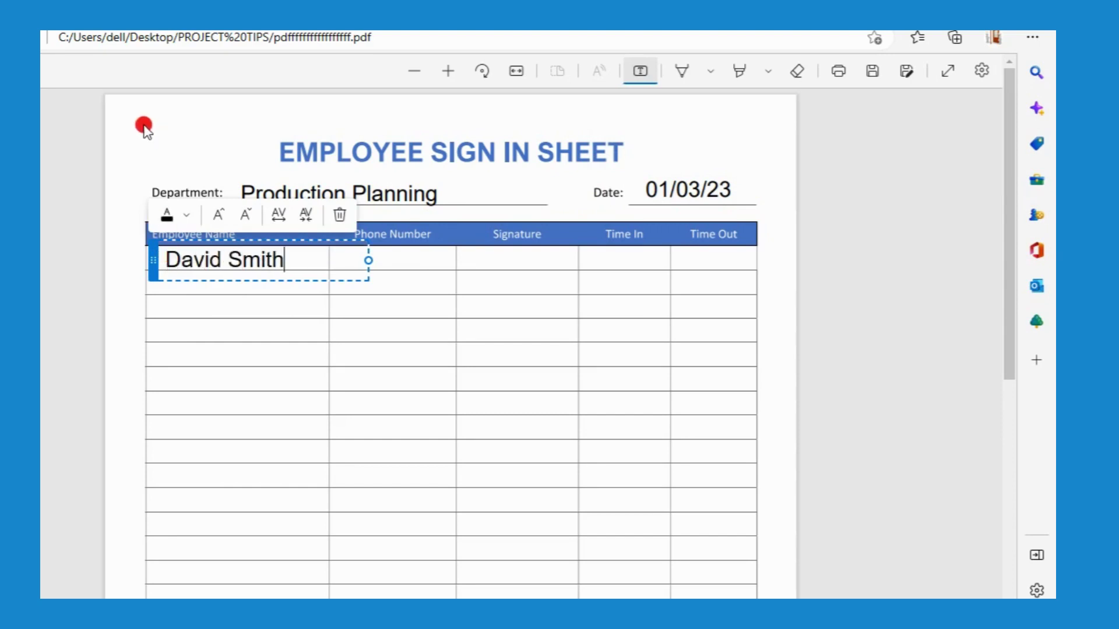
click(246, 213)
click(247, 216)
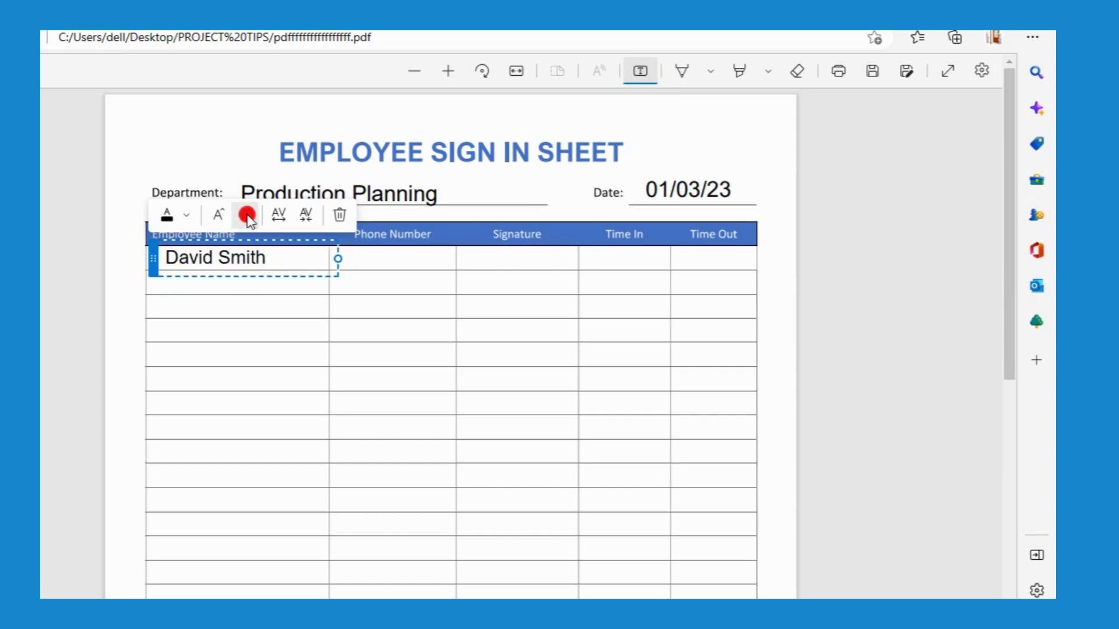
Experiment with the name's letter spacing, returning it to normal spacing.
click(285, 217)
click(285, 218)
click(284, 220)
click(284, 220)
click(284, 222)
click(285, 221)
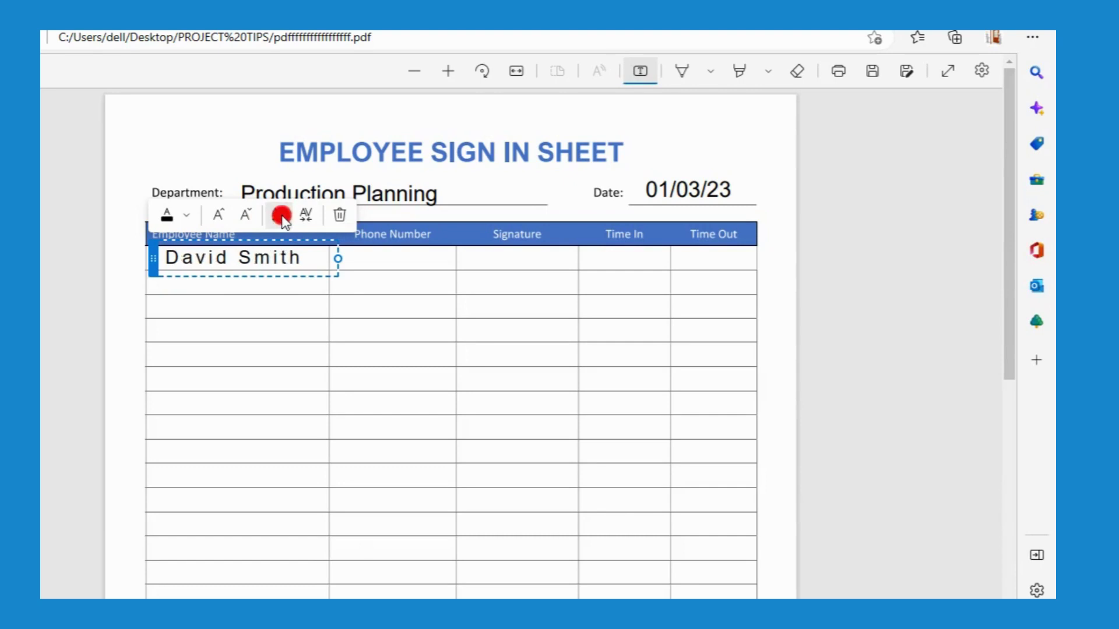
click(284, 222)
click(306, 221)
click(306, 220)
click(306, 220)
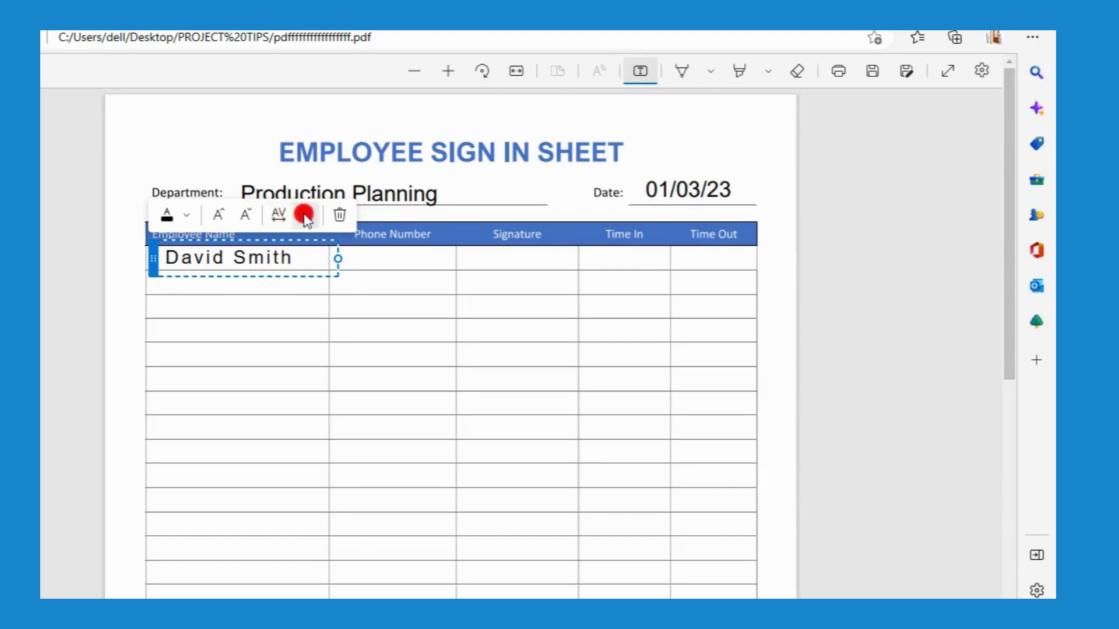
click(306, 220)
click(306, 220)
click(306, 220)
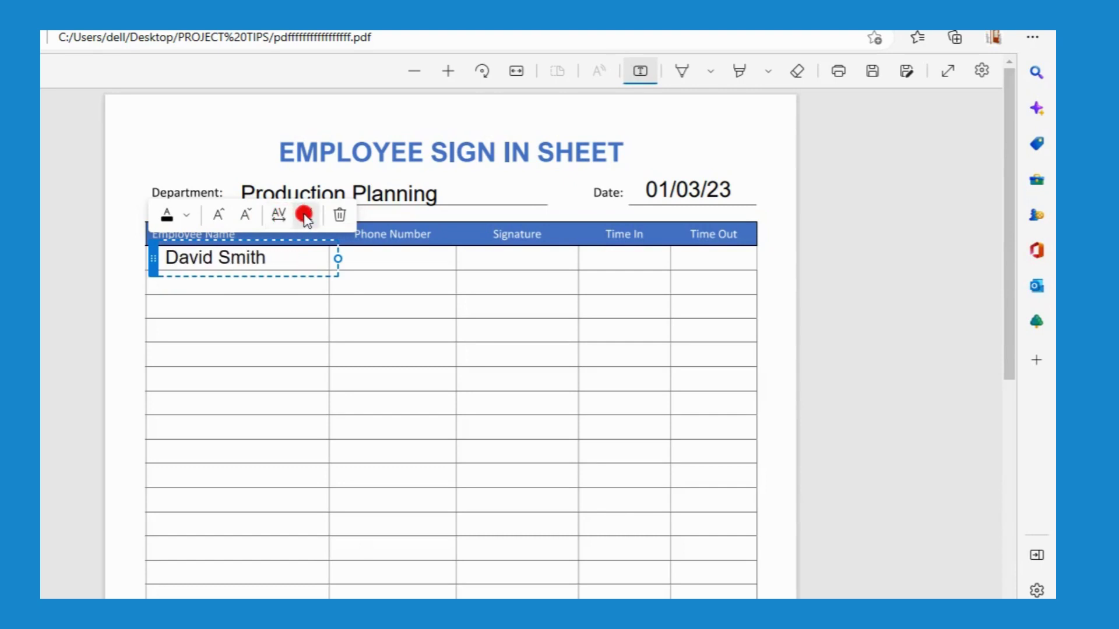
click(305, 217)
Enter the employee's phone number in the first Phone Number cell, shifted left to fit the column.
click(357, 247)
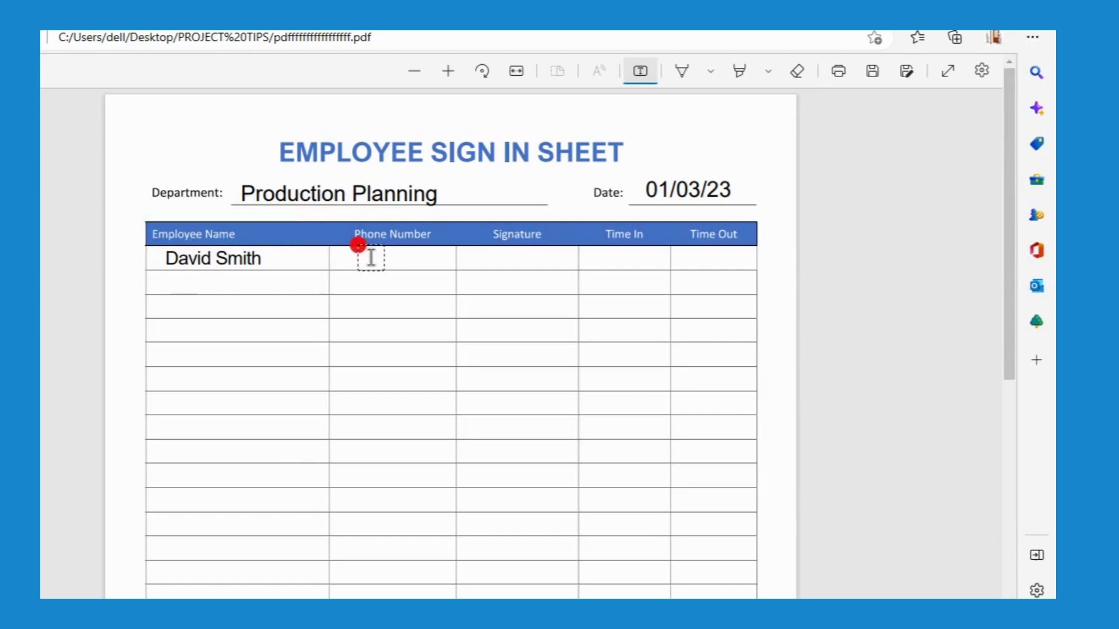
text(54545454554)
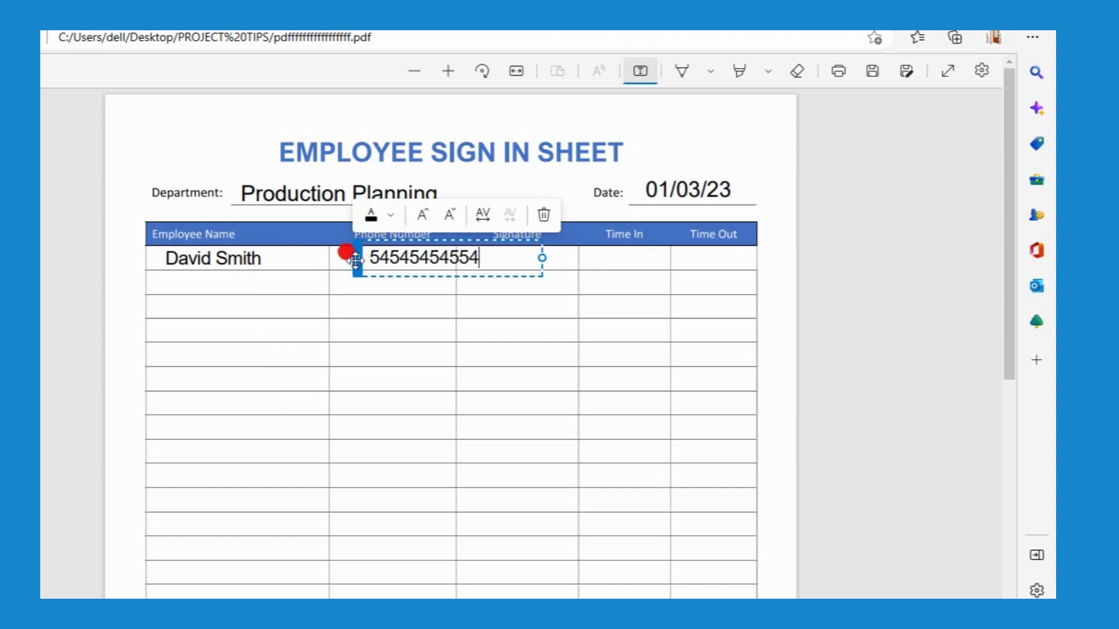
drag(357, 259, 327, 263)
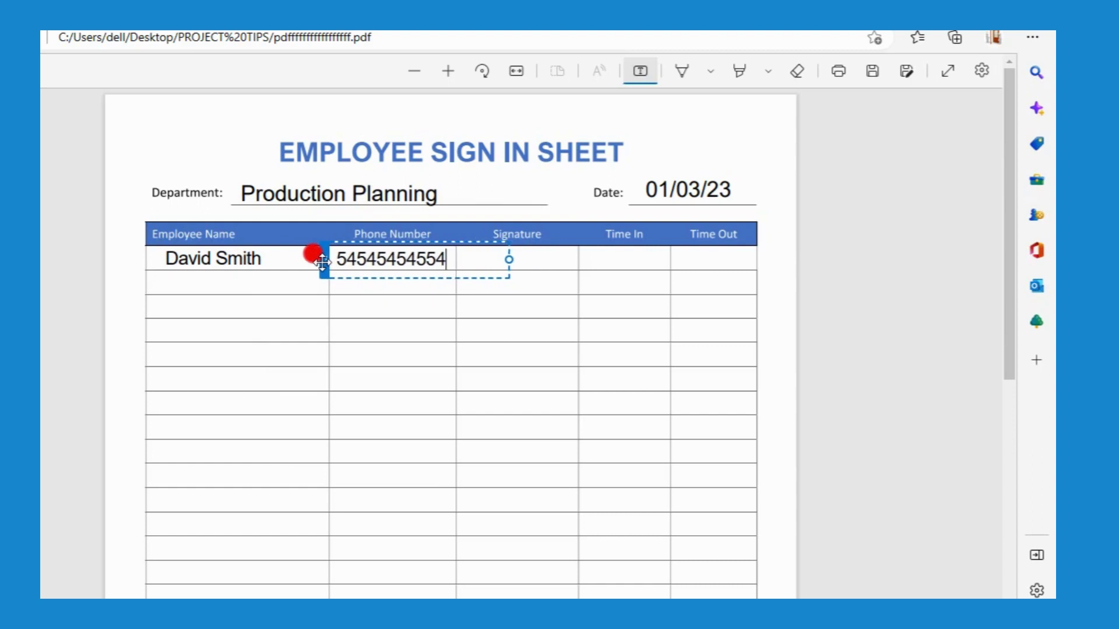
drag(327, 263, 321, 262)
click(309, 324)
click(494, 255)
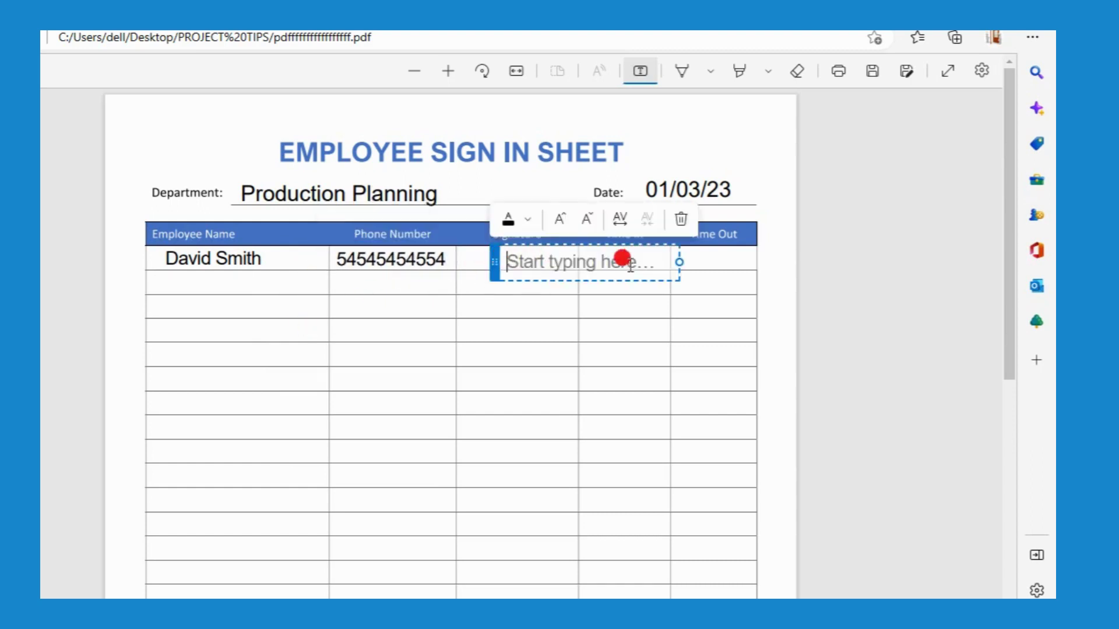
click(611, 269)
Enter 10:30 AM in green text, positioned inside the first Time In cell.
click(612, 252)
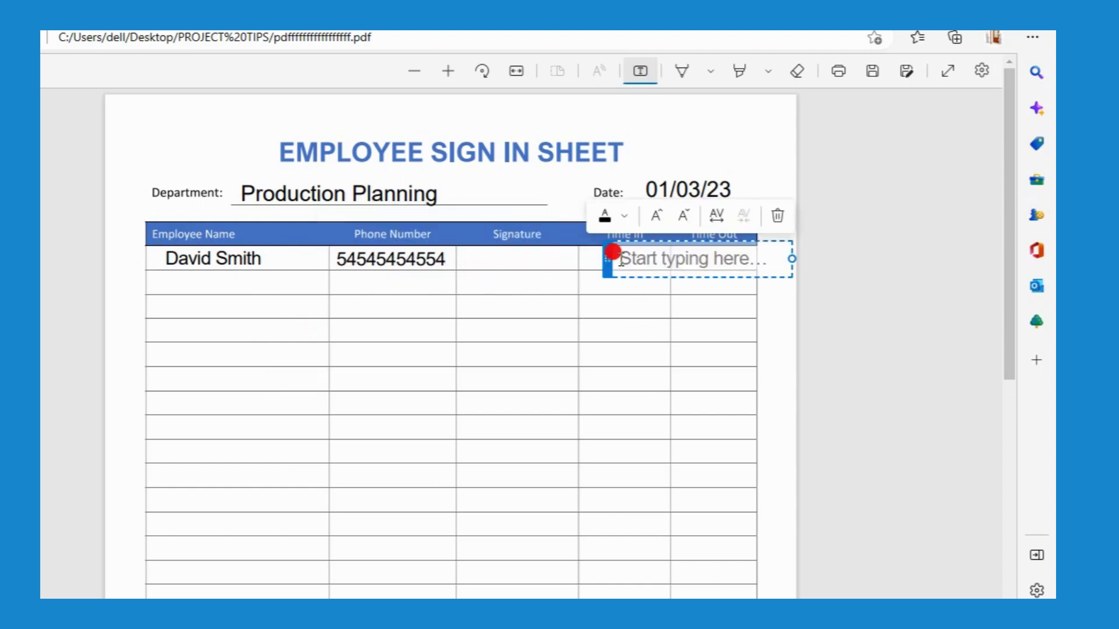
text(10:30 AM)
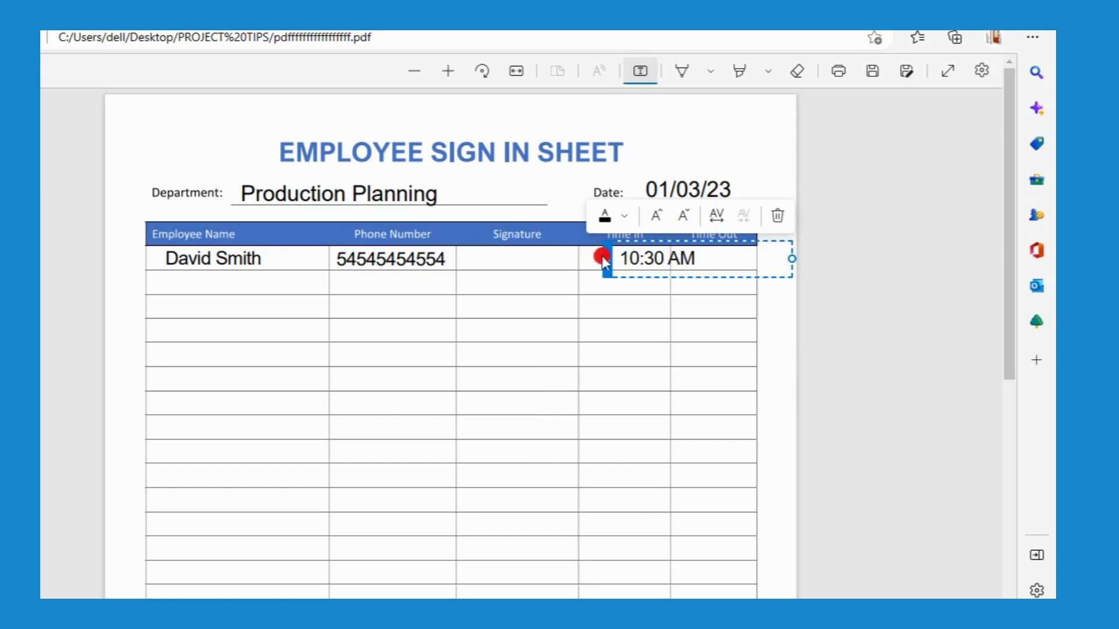
drag(606, 257, 572, 258)
click(607, 216)
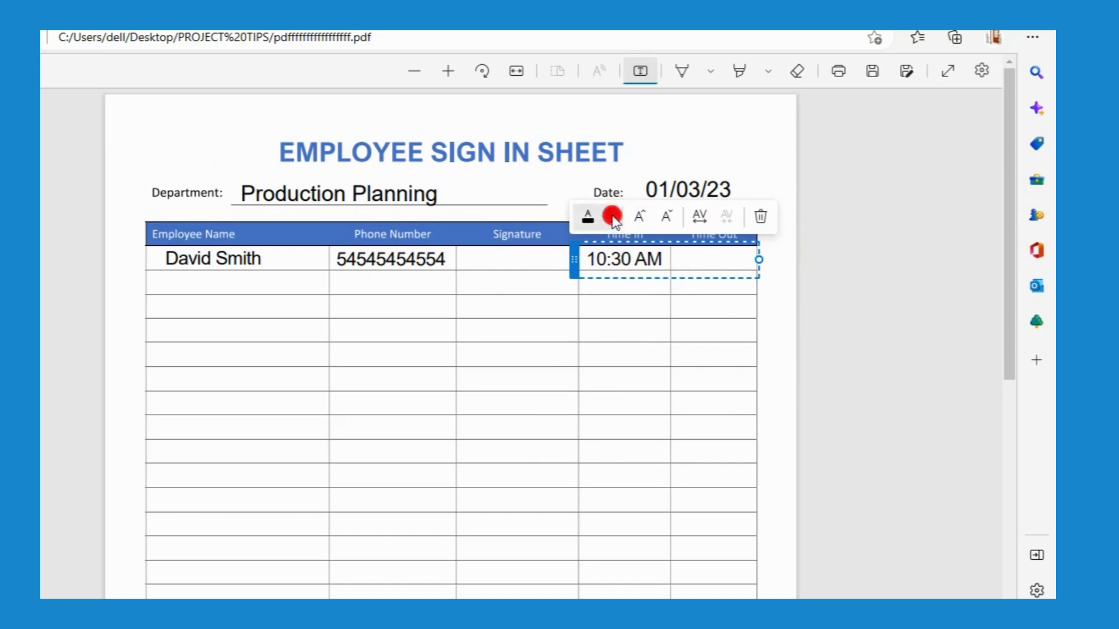
click(589, 292)
click(620, 331)
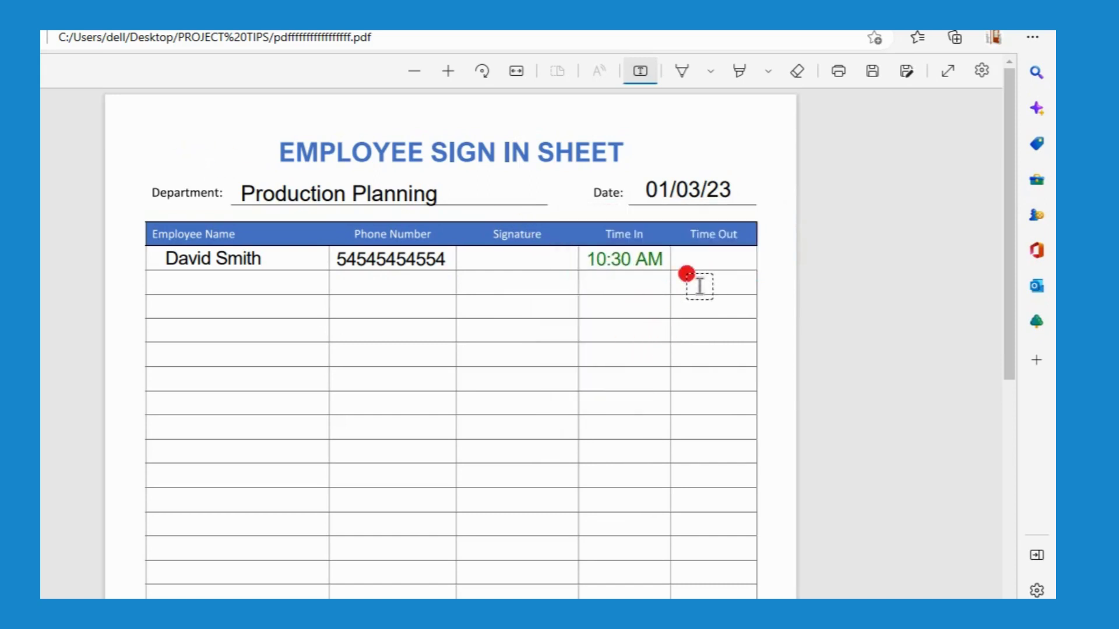
Type 6:00 PM in the first Time Out cell and colour it black.
click(681, 248)
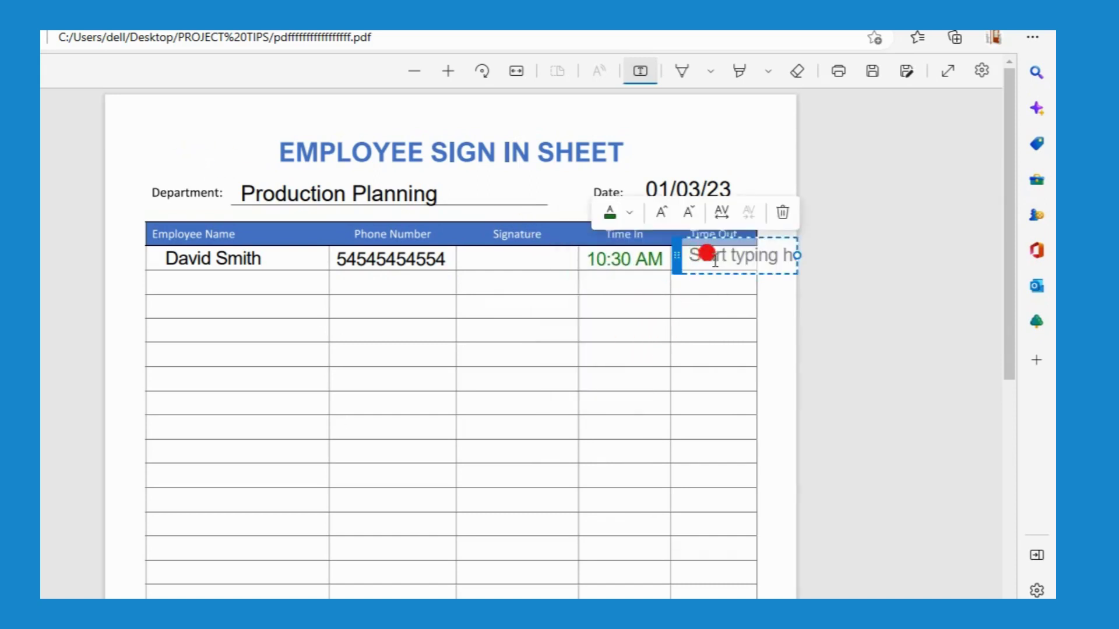
text(6:00 PM)
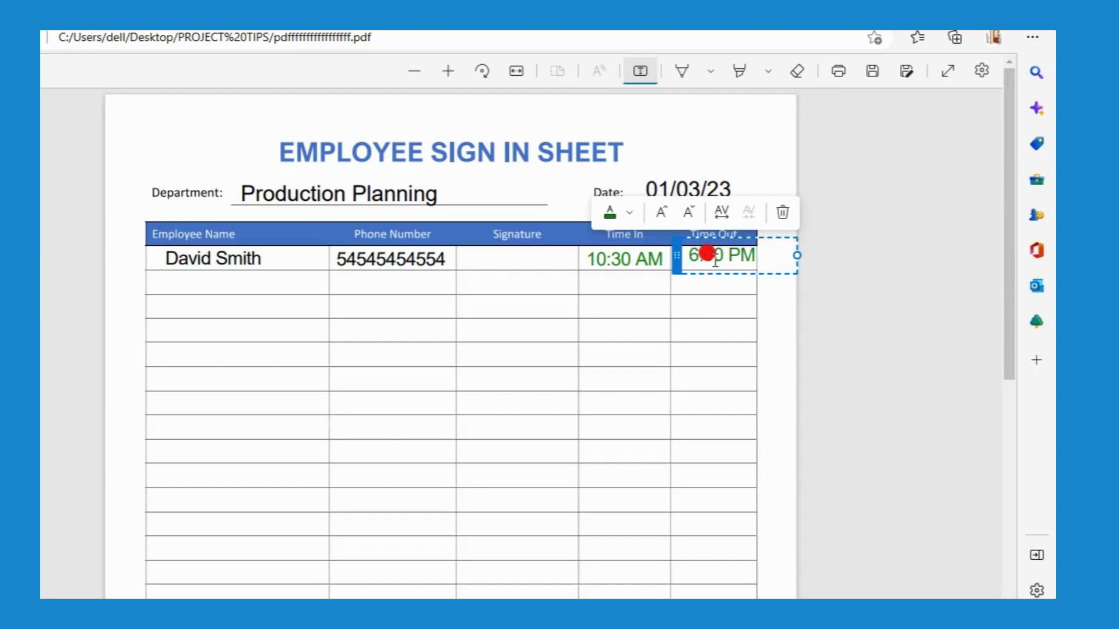
triple_click(707, 253)
click(618, 214)
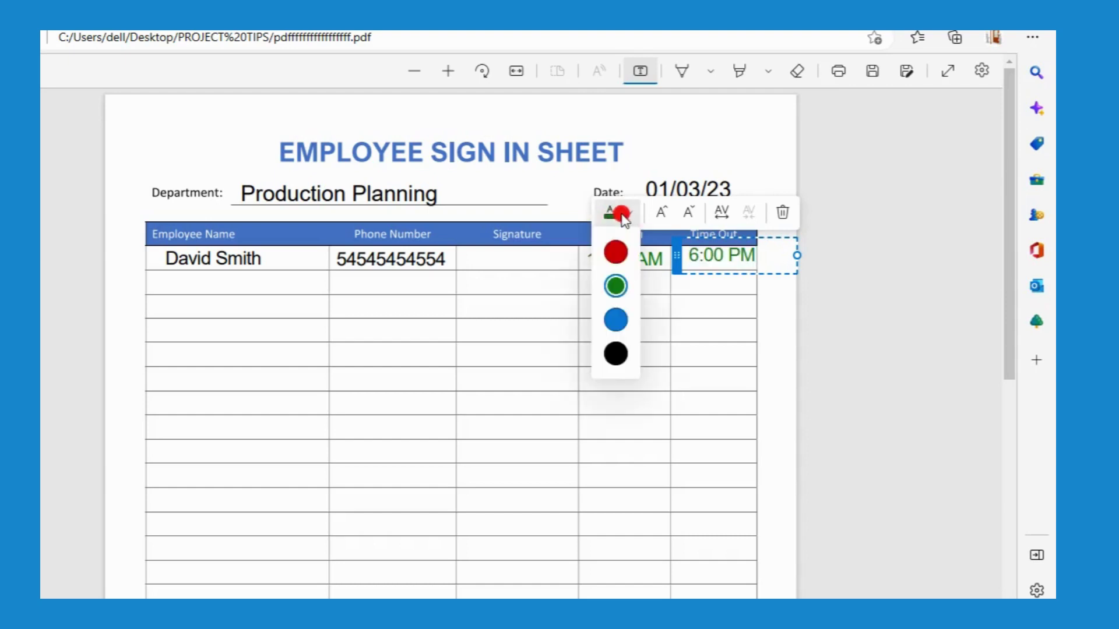
click(616, 354)
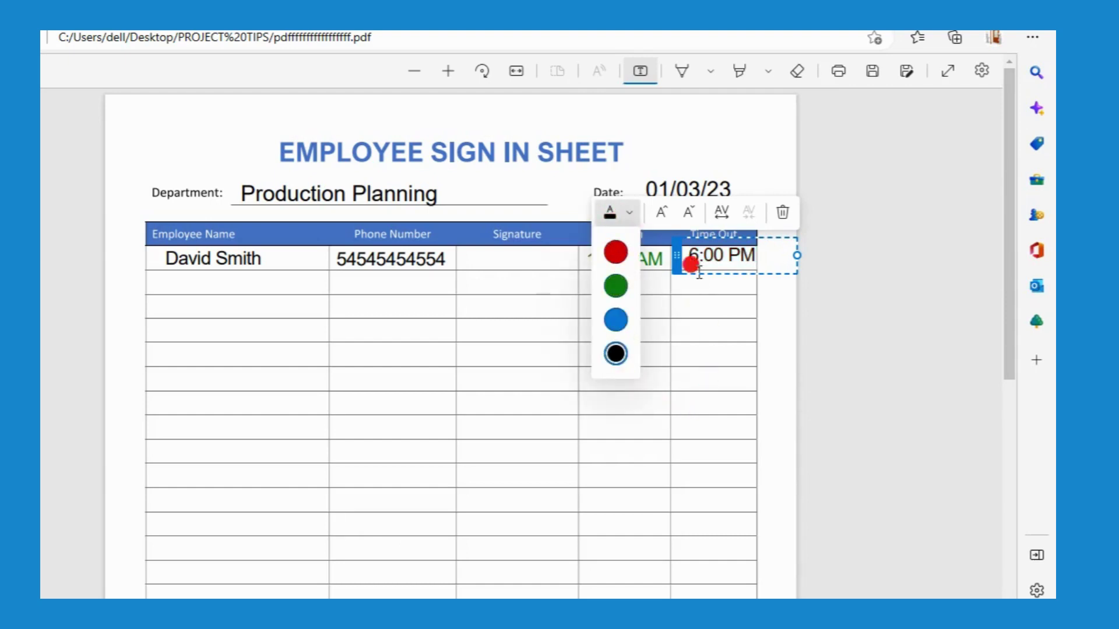
click(690, 322)
Move 6:00 PM into the Time Out cell and change its colour to red.
click(698, 245)
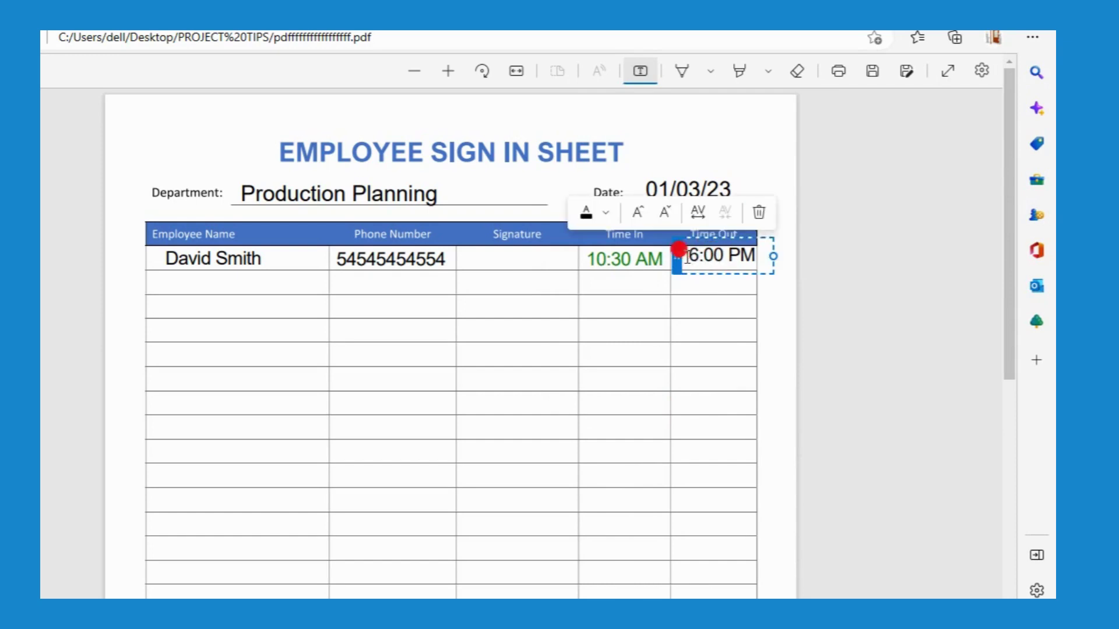
drag(674, 255, 666, 258)
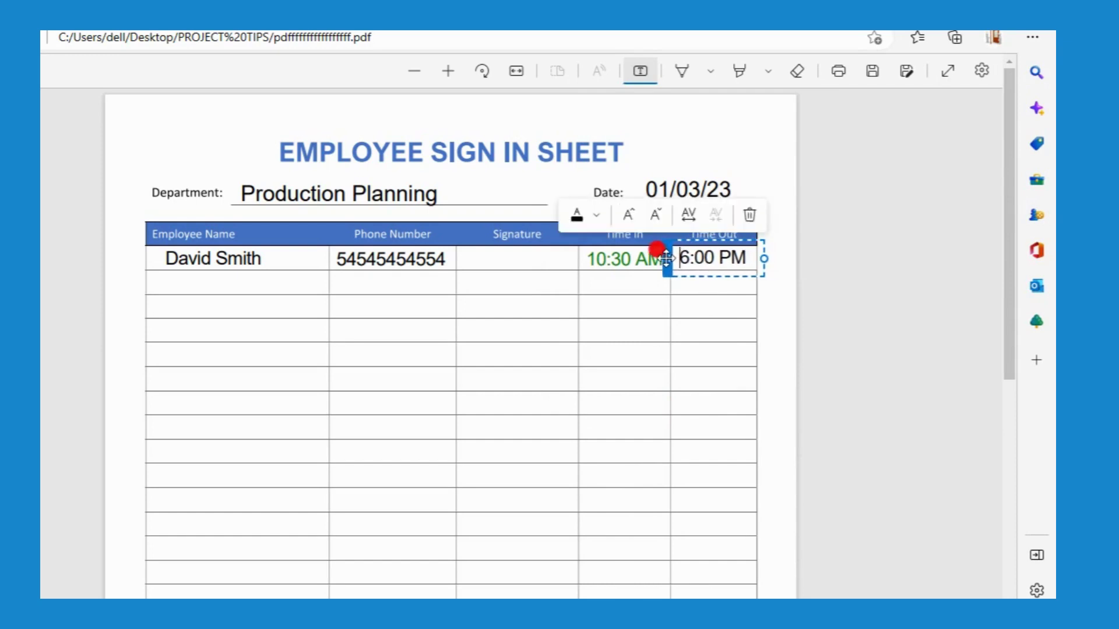
click(602, 216)
click(581, 252)
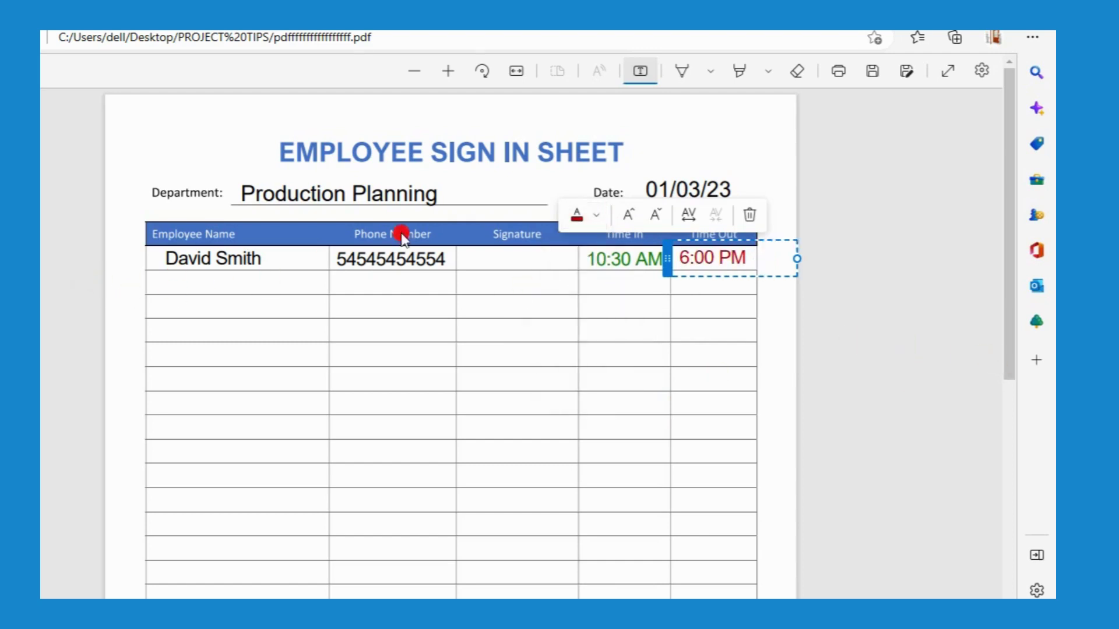
click(572, 186)
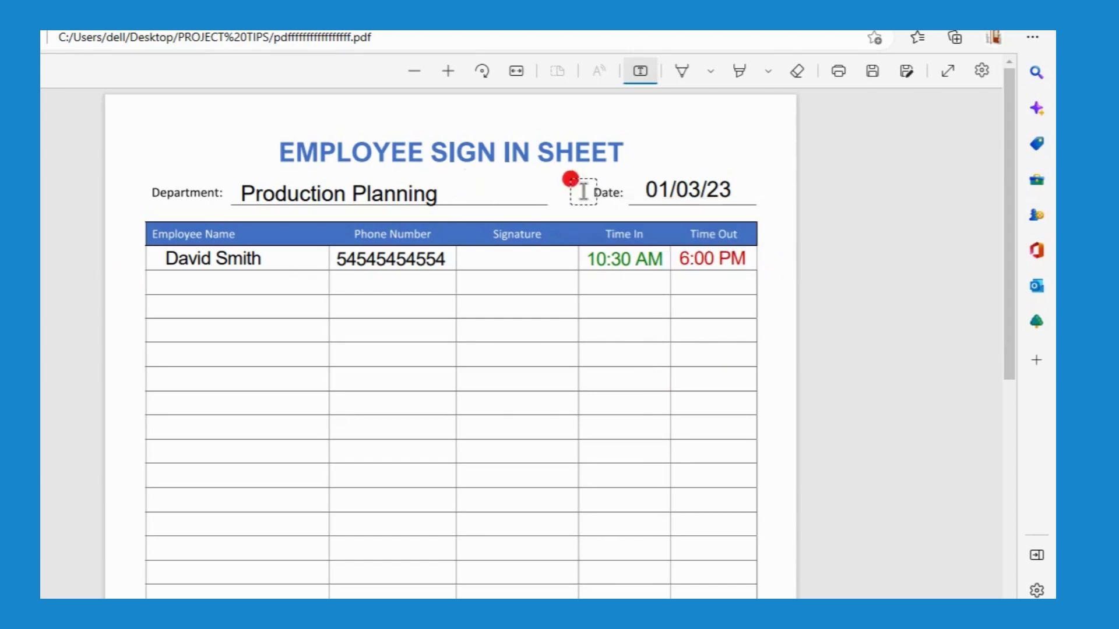